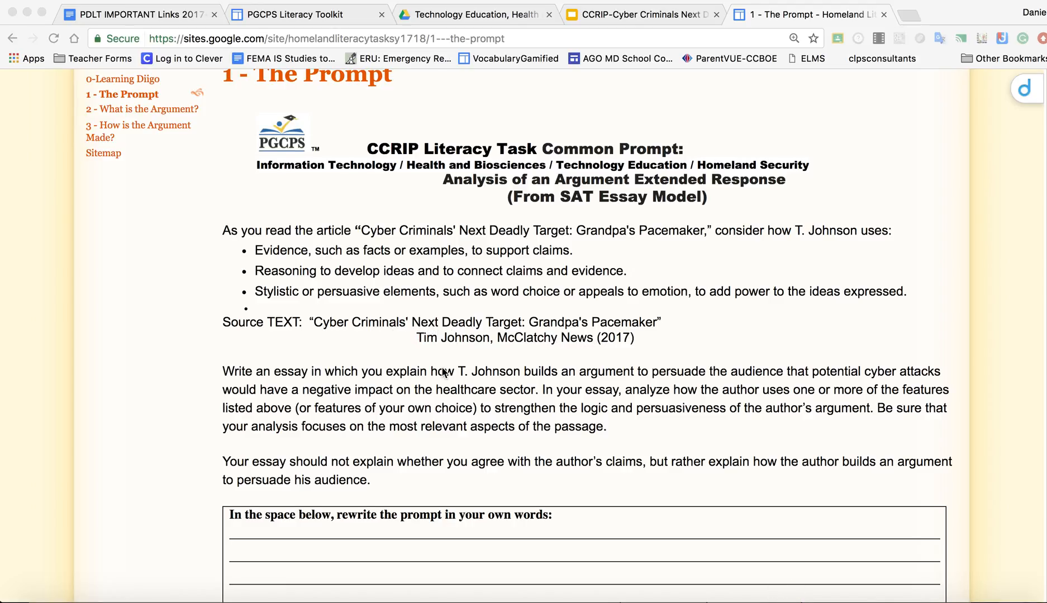
# Highlight "argument to persuade the audience that potential cyber attacks would have a negative impact on the healthcare sector" in yellow
pyautogui.scroll(-3, 441, 369)
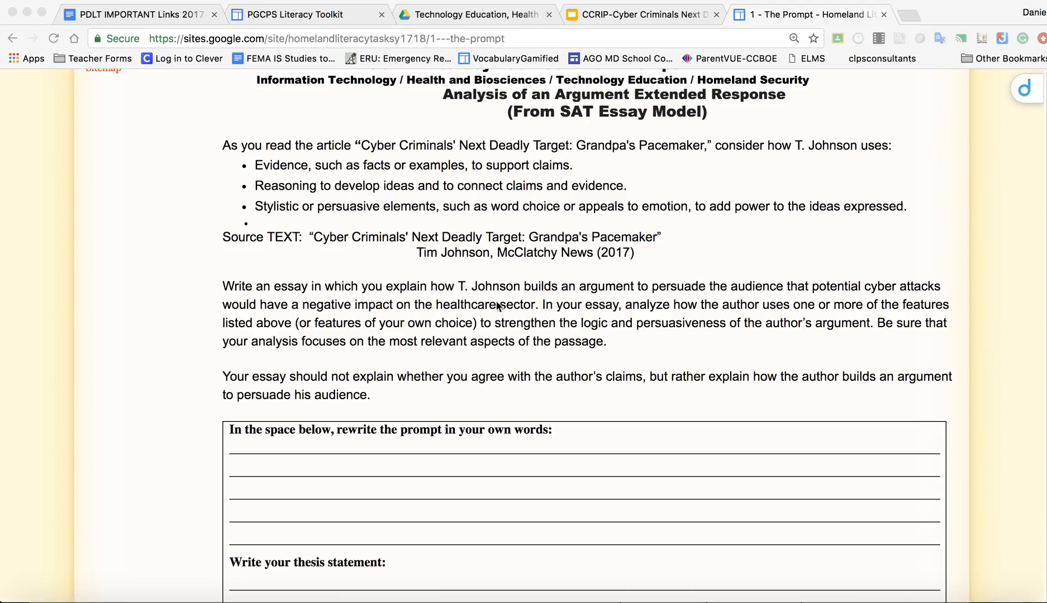
pyautogui.click(581, 290)
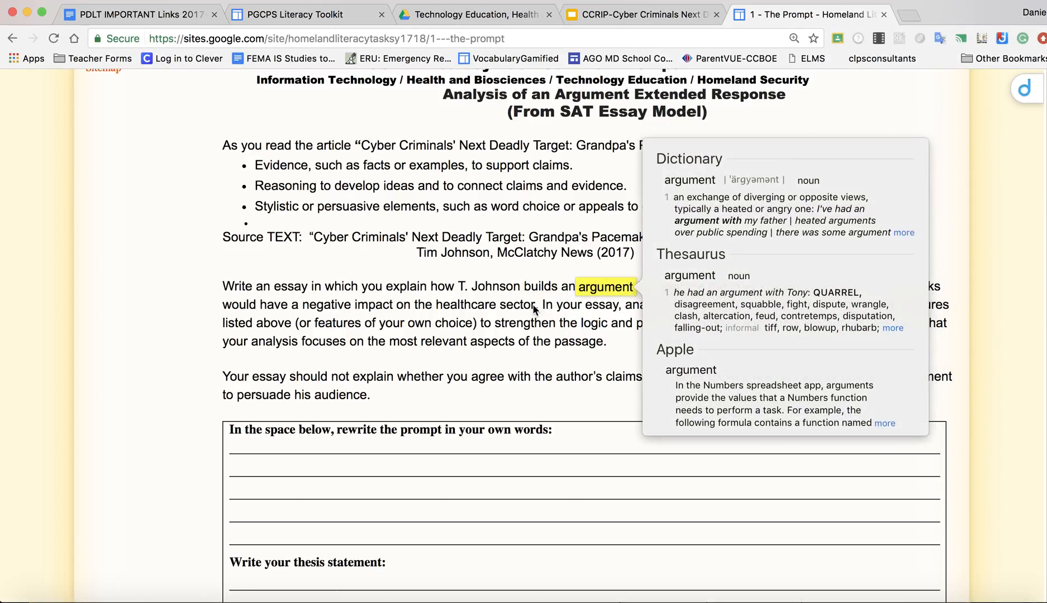
pyautogui.click(577, 292)
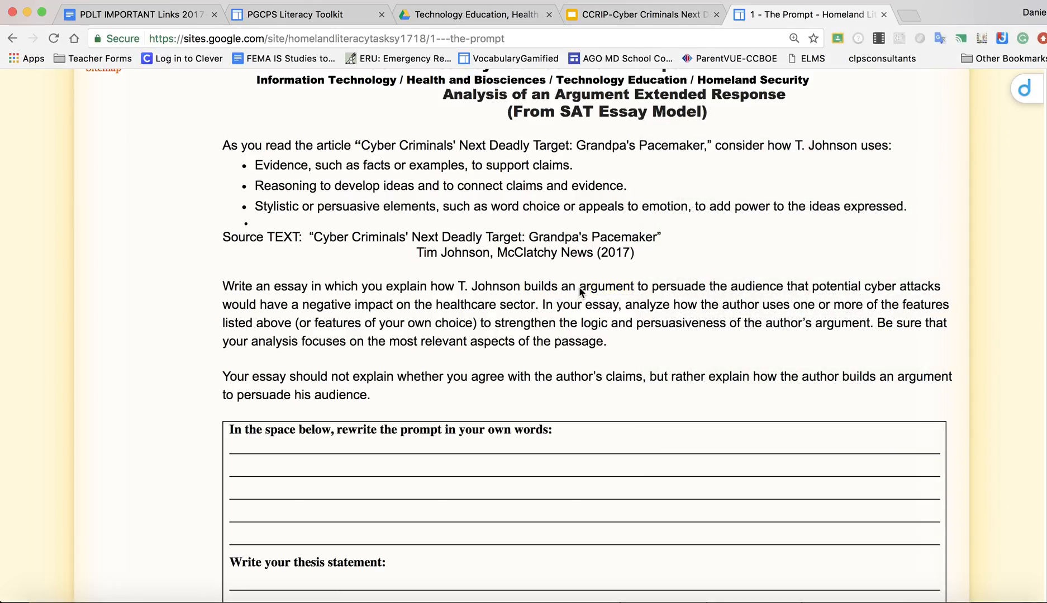
pyautogui.moveTo(579, 287); pyautogui.dragTo(535, 310)
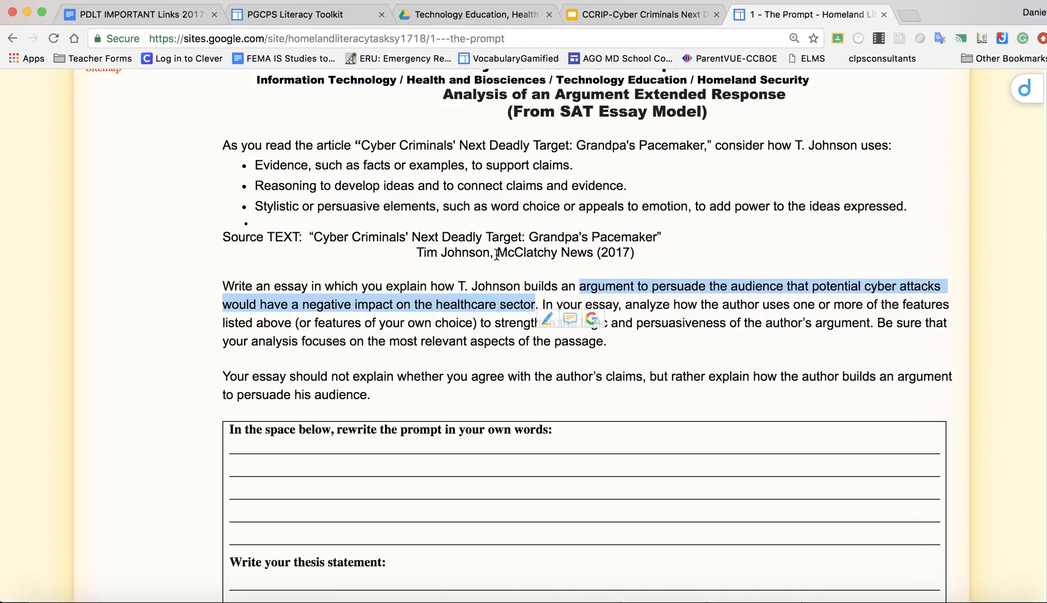
pyautogui.click(547, 320)
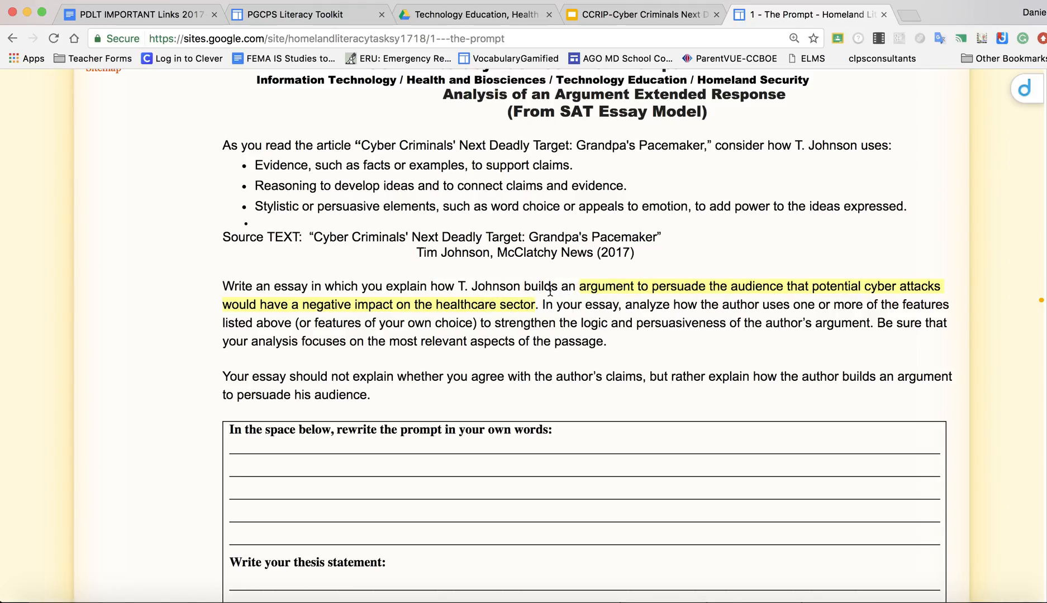
# Highlight the word "Evidence" in the first bullet of the prompt in blue
pyautogui.scroll(3, 423, 336)
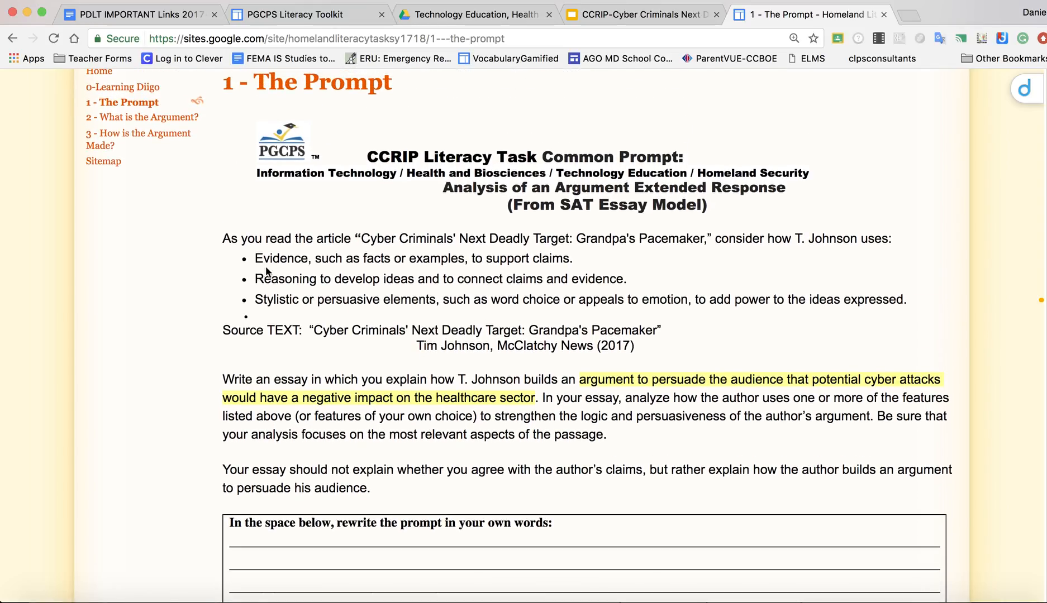
pyautogui.moveTo(256, 258); pyautogui.dragTo(309, 259)
pyautogui.moveTo(320, 274)
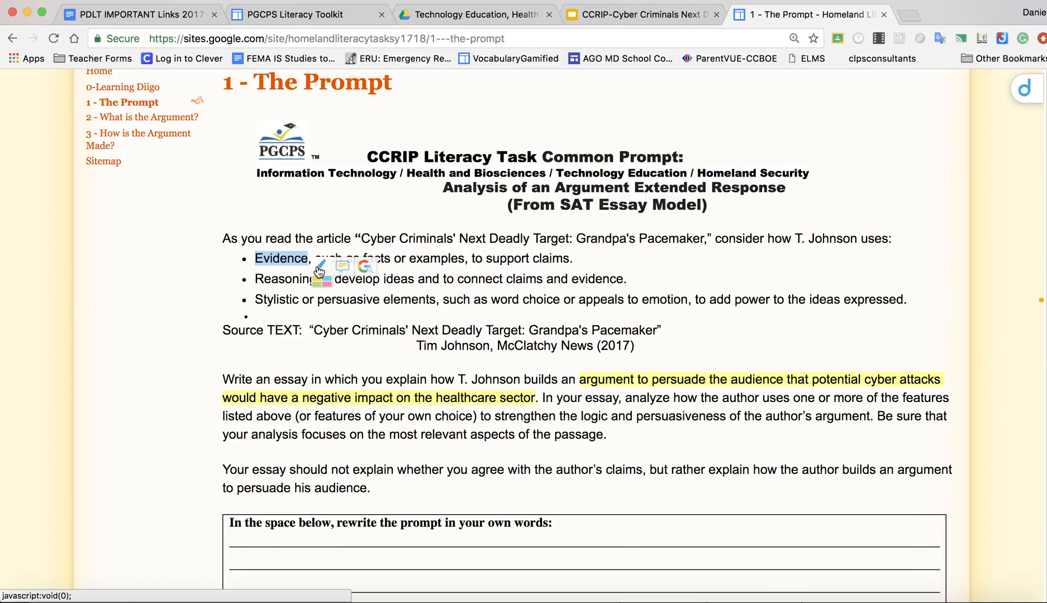
pyautogui.click(326, 283)
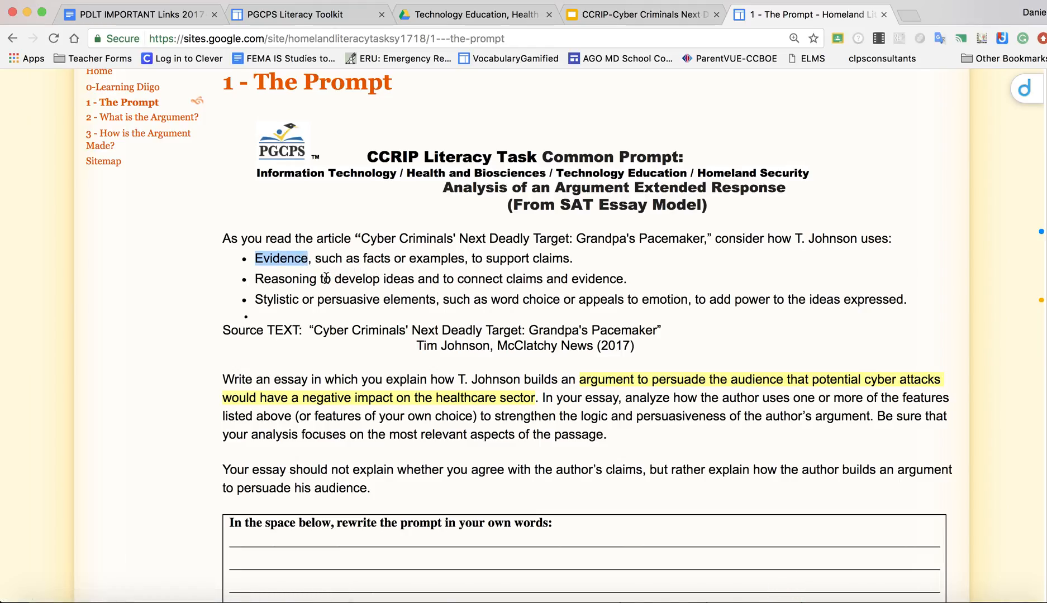
# Highlight the word "Reasoning" in the second bullet of the prompt in green
pyautogui.moveTo(255, 278); pyautogui.dragTo(316, 279)
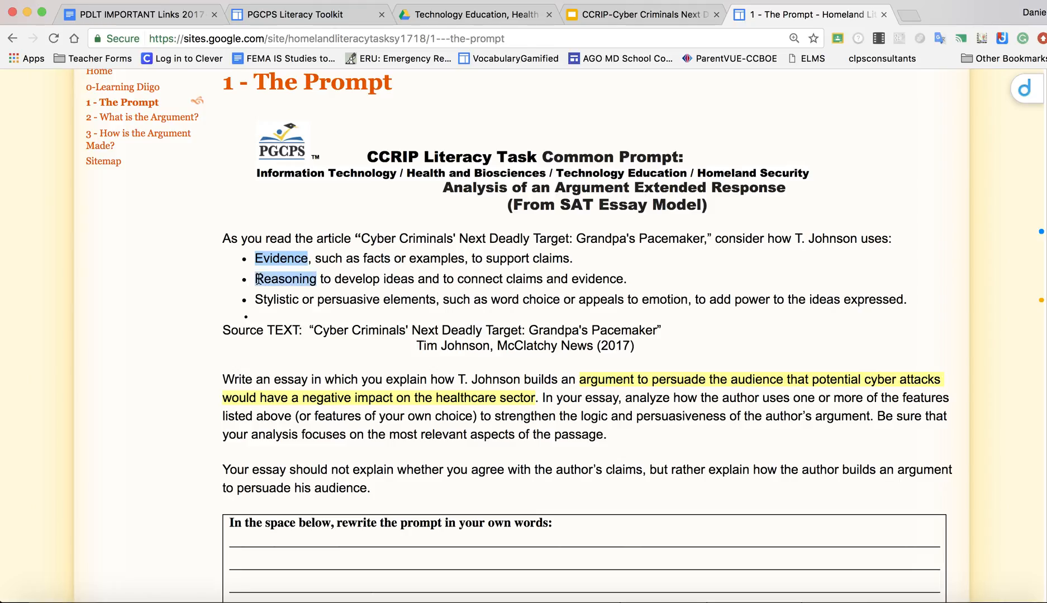
pyautogui.moveTo(269, 291)
pyautogui.click(268, 314)
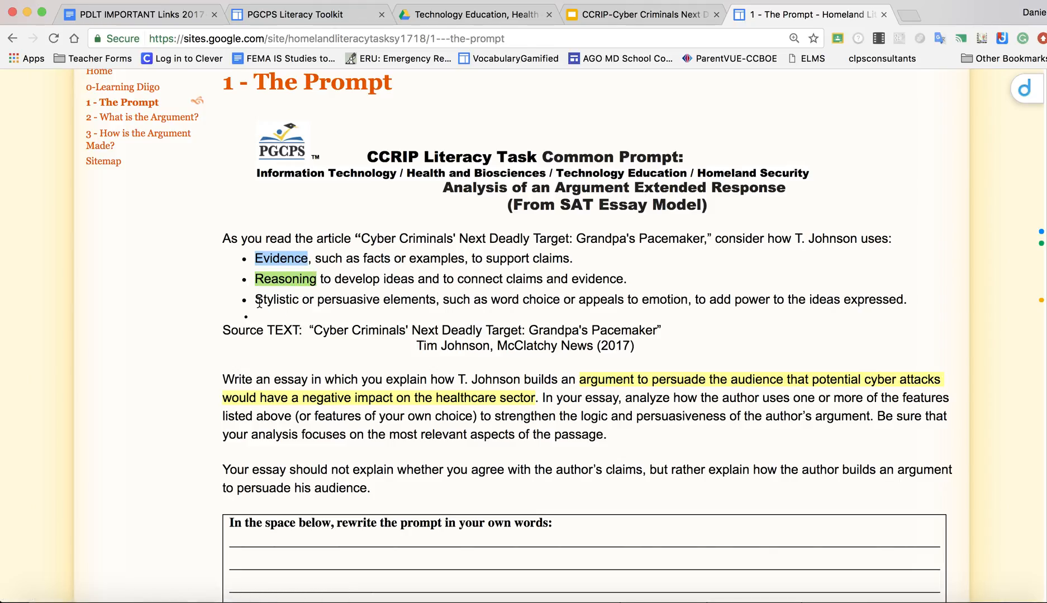
# Highlight the phrase "Stylistic or persuasive elements" in the third bullet of the prompt in pink
pyautogui.moveTo(257, 302); pyautogui.dragTo(436, 303)
pyautogui.moveTo(447, 314)
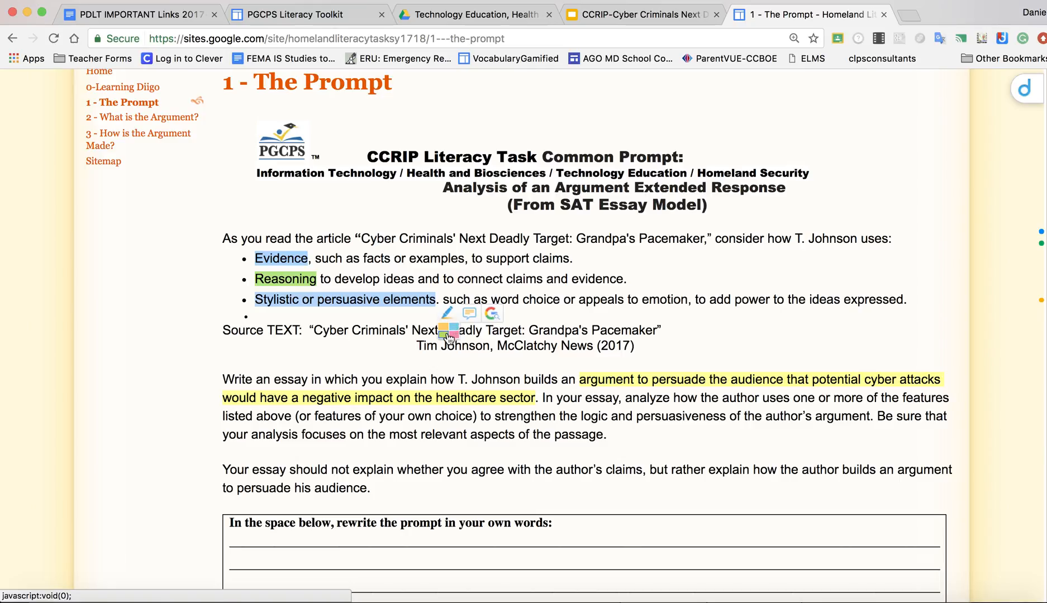
pyautogui.click(453, 335)
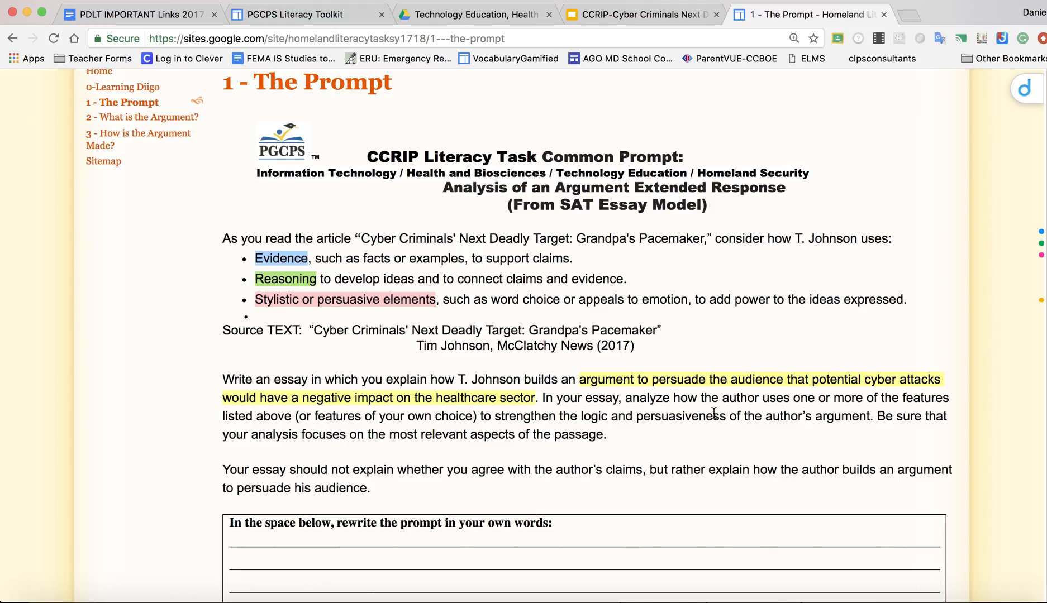
# Attach a private note to the heading "In the space below, rewrite the prompt in your own words:"
pyautogui.scroll(-3, 634, 409)
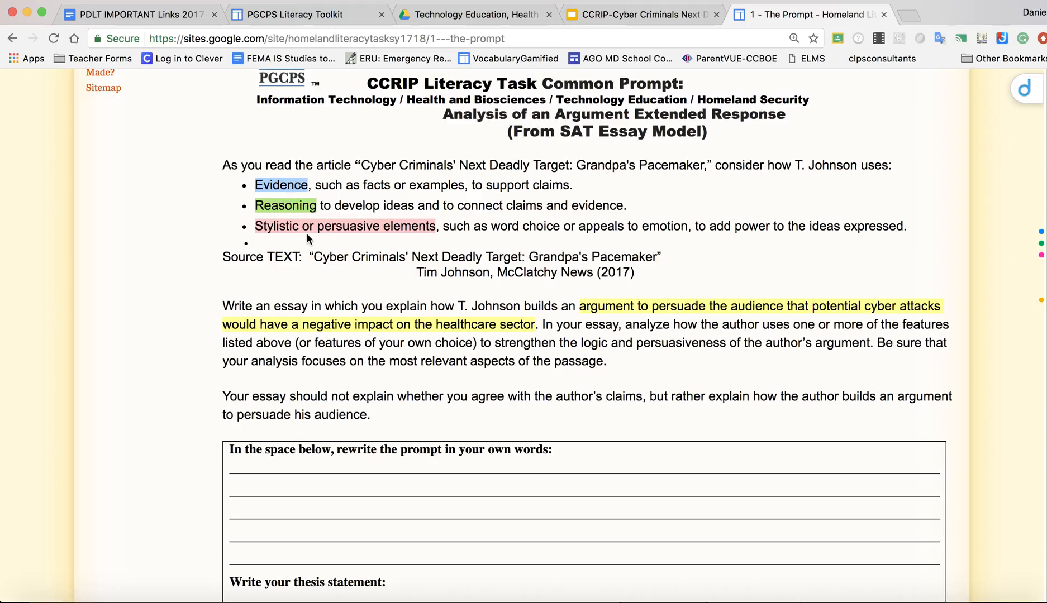
pyautogui.moveTo(291, 182)
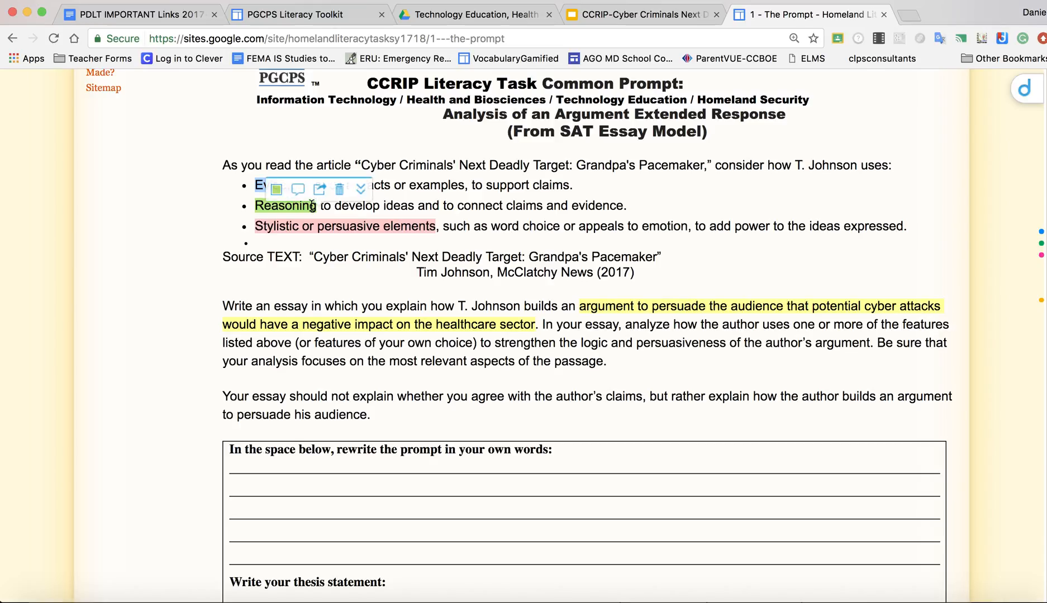
pyautogui.moveTo(387, 229)
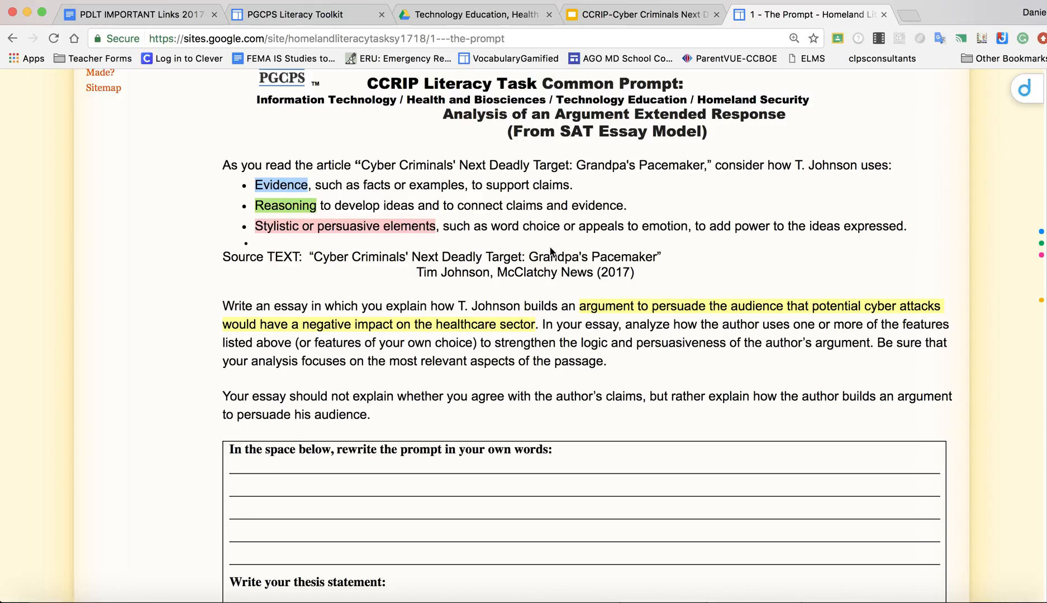
pyautogui.scroll(1, 550, 250)
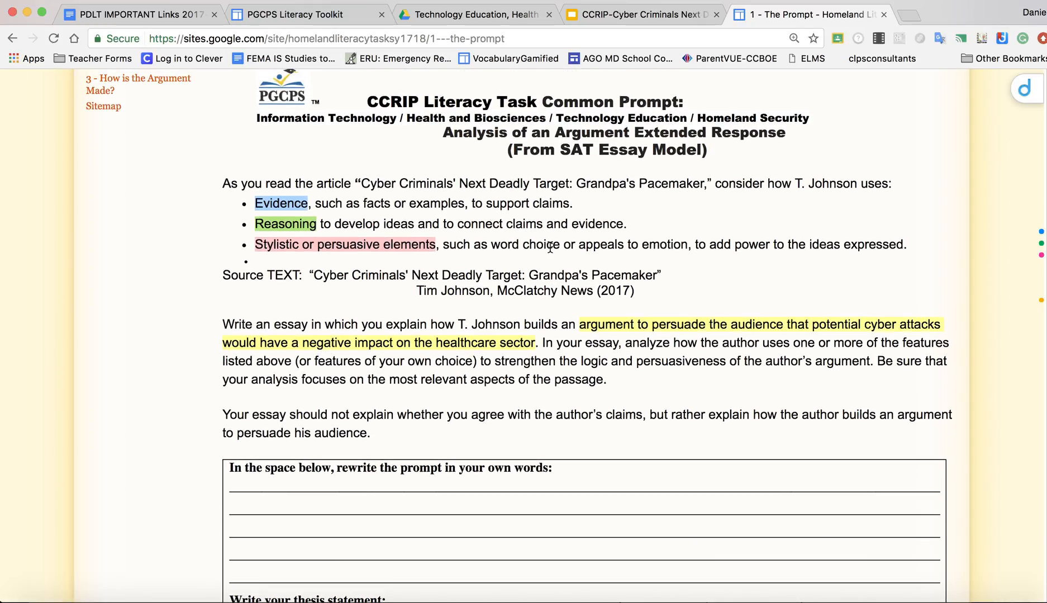
pyautogui.scroll(-3, 550, 247)
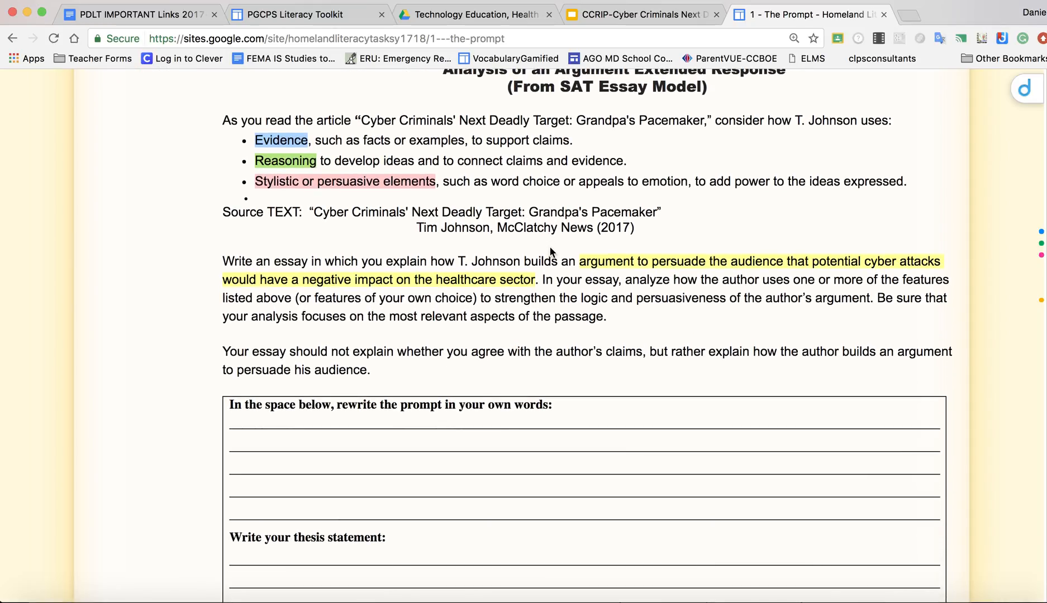
pyautogui.scroll(-1, 550, 250)
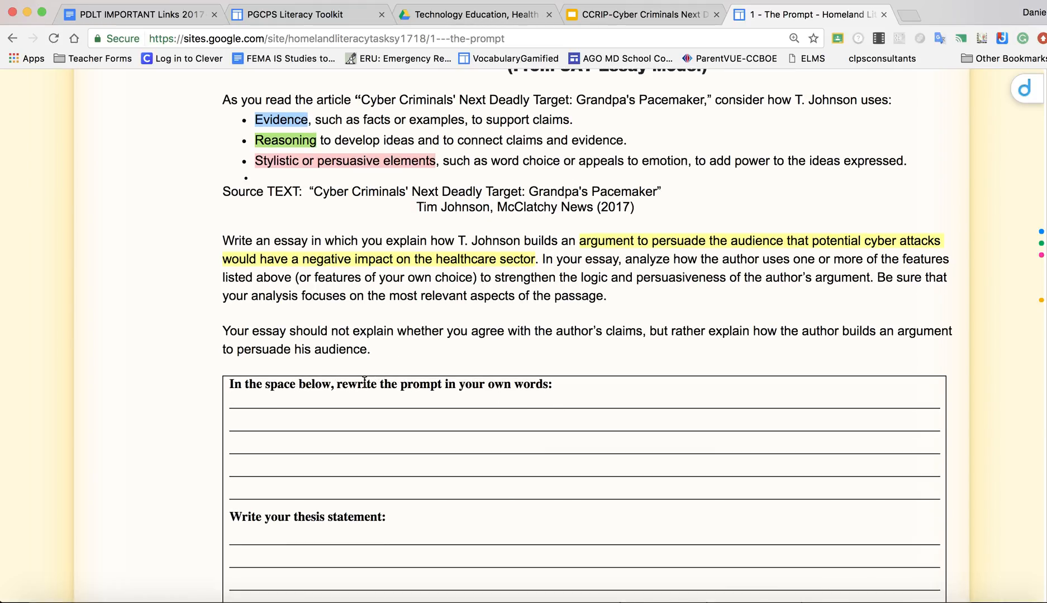
pyautogui.moveTo(228, 383)
pyautogui.mouseDown()
pyautogui.moveTo(385, 402)
pyautogui.moveTo(573, 387)
pyautogui.mouseUp()
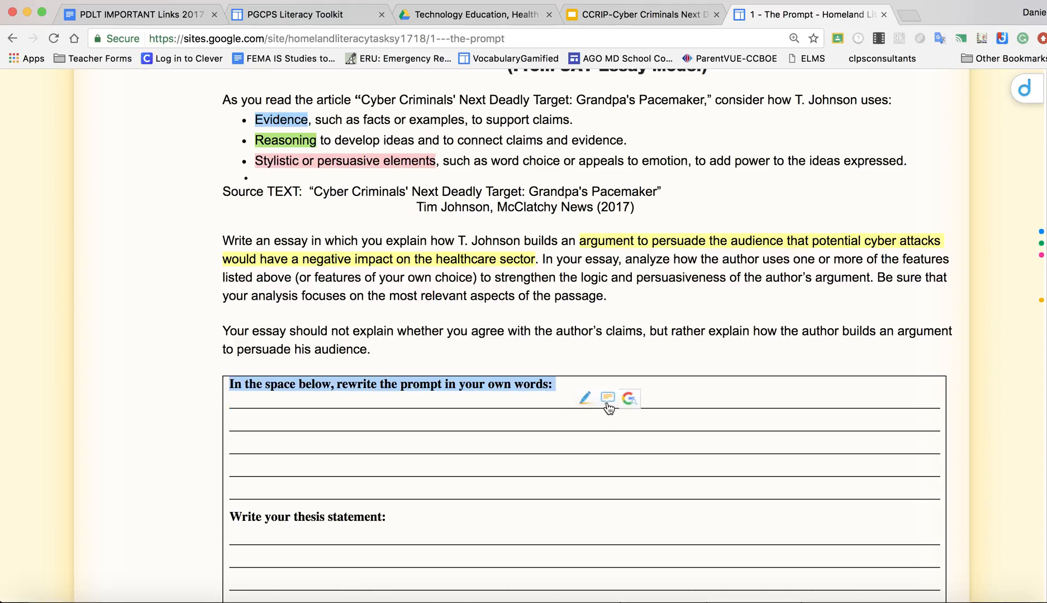
pyautogui.click(609, 409)
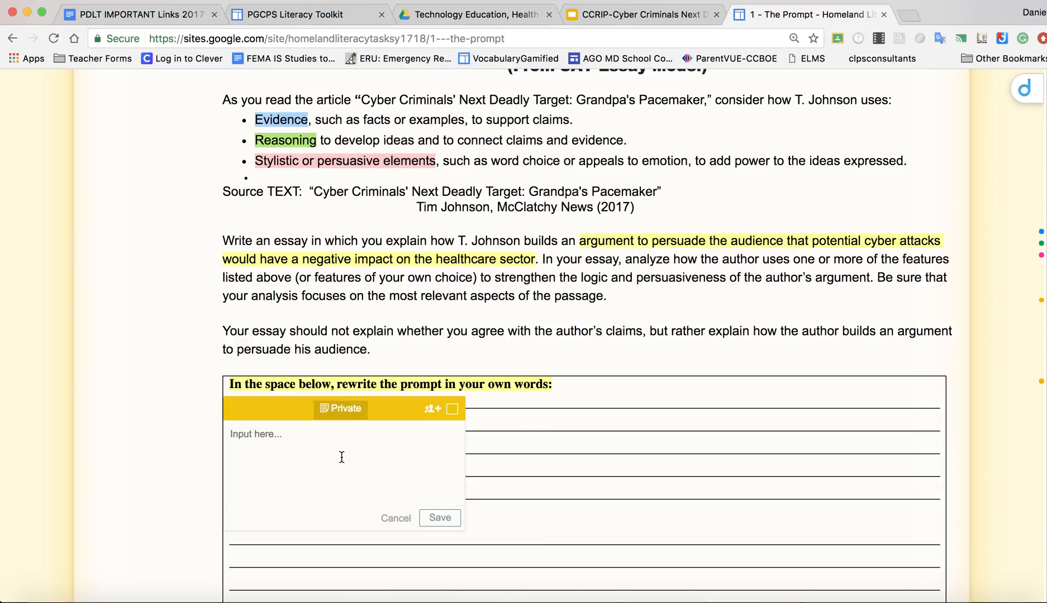
# Write the note's first sentence, asking for an essay to explain how the author argues that Cyber Attacks could hurt the Health Care Industry
pyautogui.write('Write an essay to explain how')
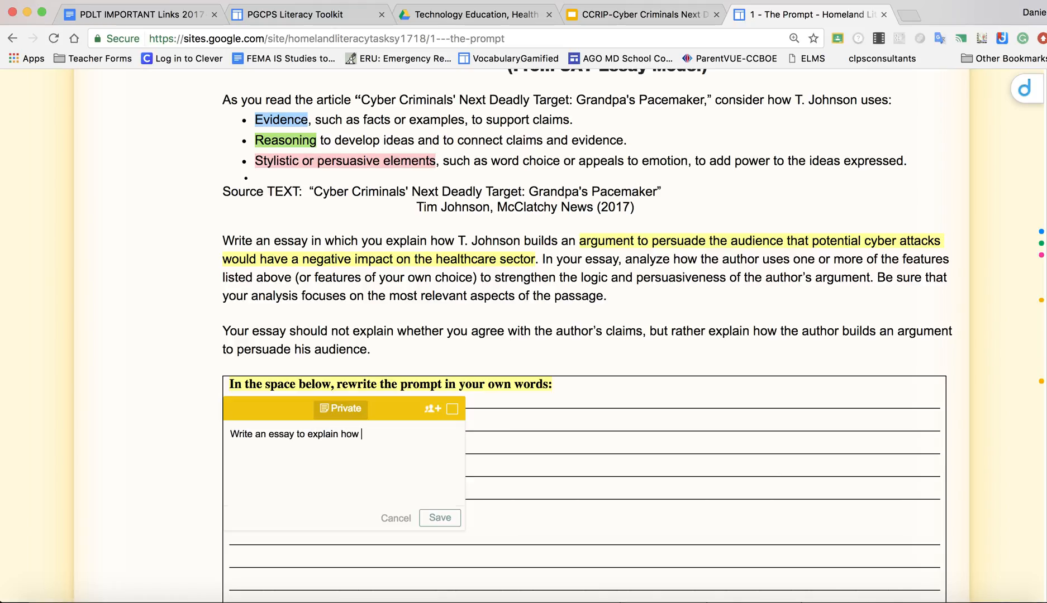
pyautogui.write(' T. Johnson argues that ')
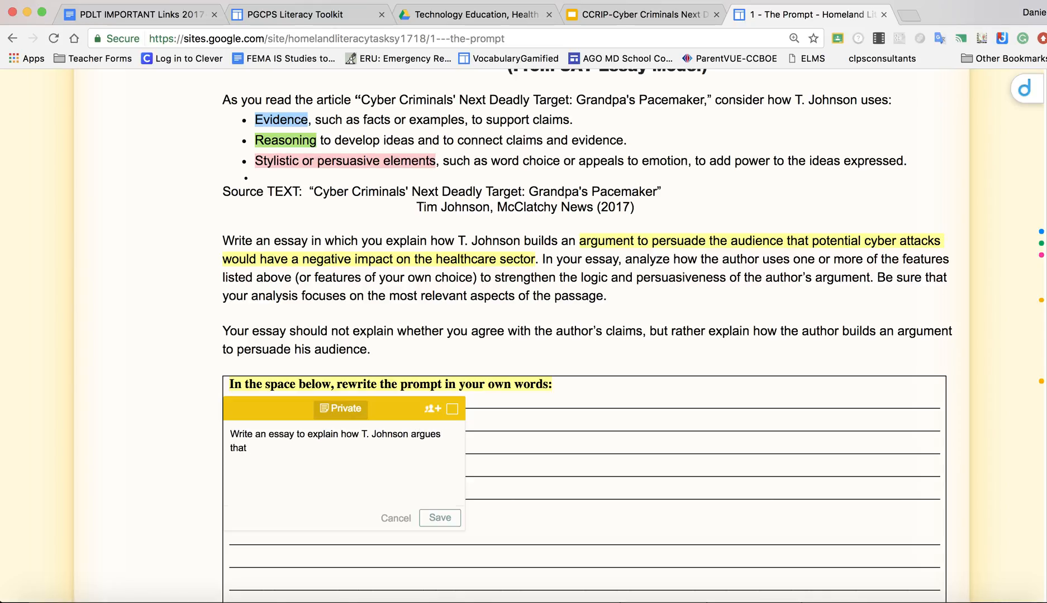
pyautogui.write('Cyber Attacks could hur')
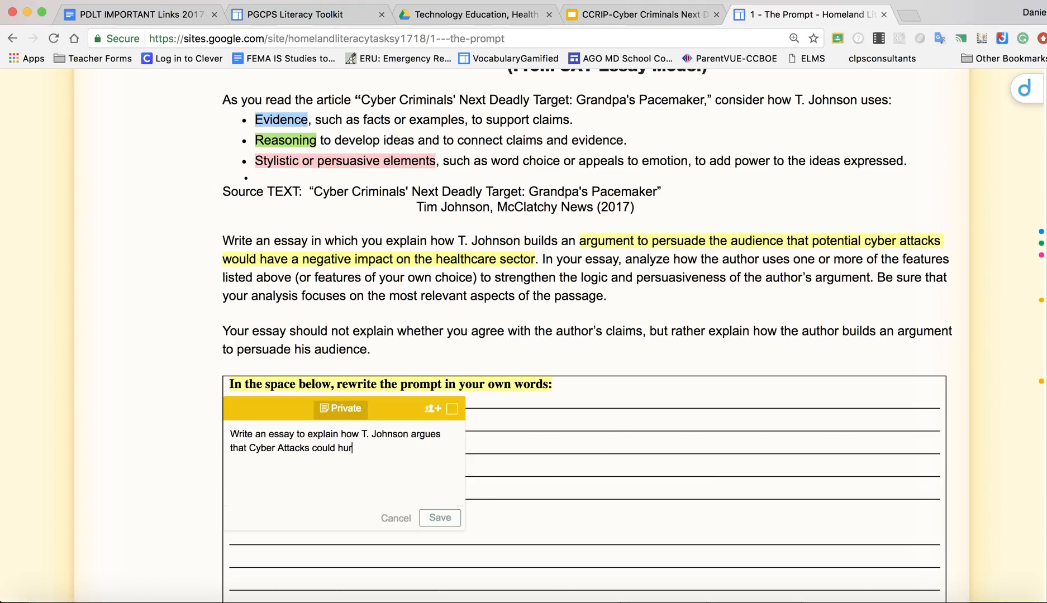
pyautogui.write('t the Healther')
pyautogui.press('BackSpace')
pyautogui.write('Care Industyr.')
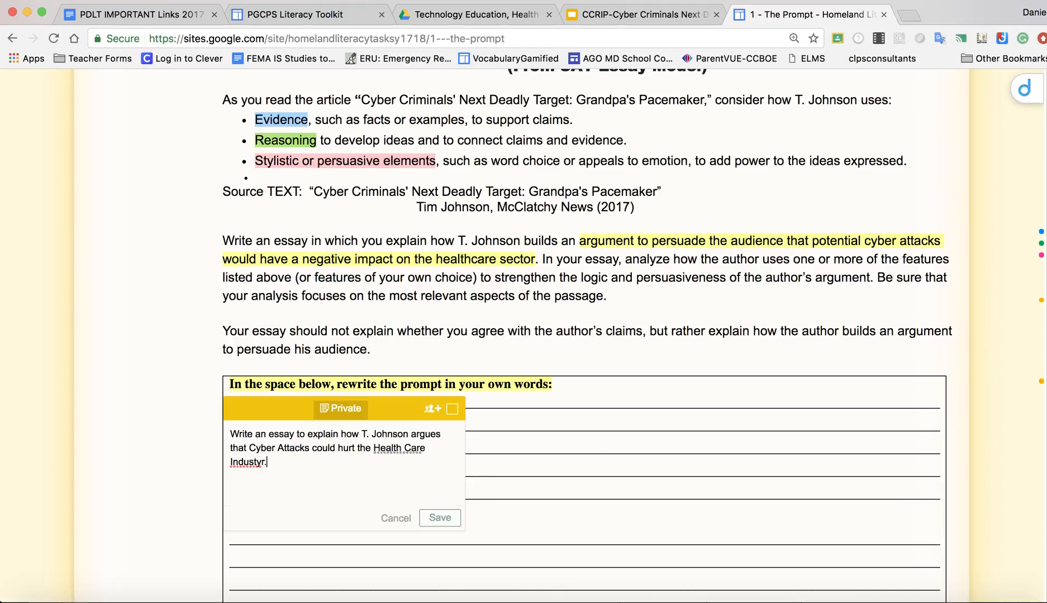
pyautogui.press('BackSpace')
pyautogui.press('BackSpace')
pyautogui.press('BackSpace')
pyautogui.press('BackSpace')
pyautogui.write('ry.  ')
# Add a second sentence, "Identify and Explain what evidence, reasons, and emotional angles are used by" the author "in his essay.", and save the note
pyautogui.write('*Use')
pyautogui.press('BackSpace')
pyautogui.press('BackSpace')
pyautogui.press('BackSpace')
pyautogui.write('Identifyh and Explain')
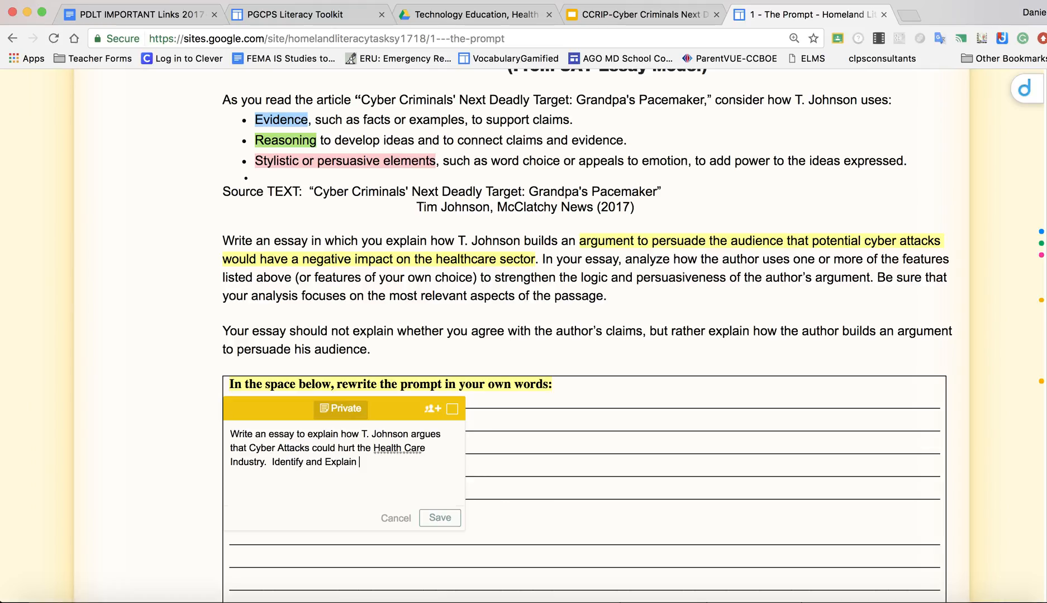
pyautogui.write('what evidence, reasons, and ')
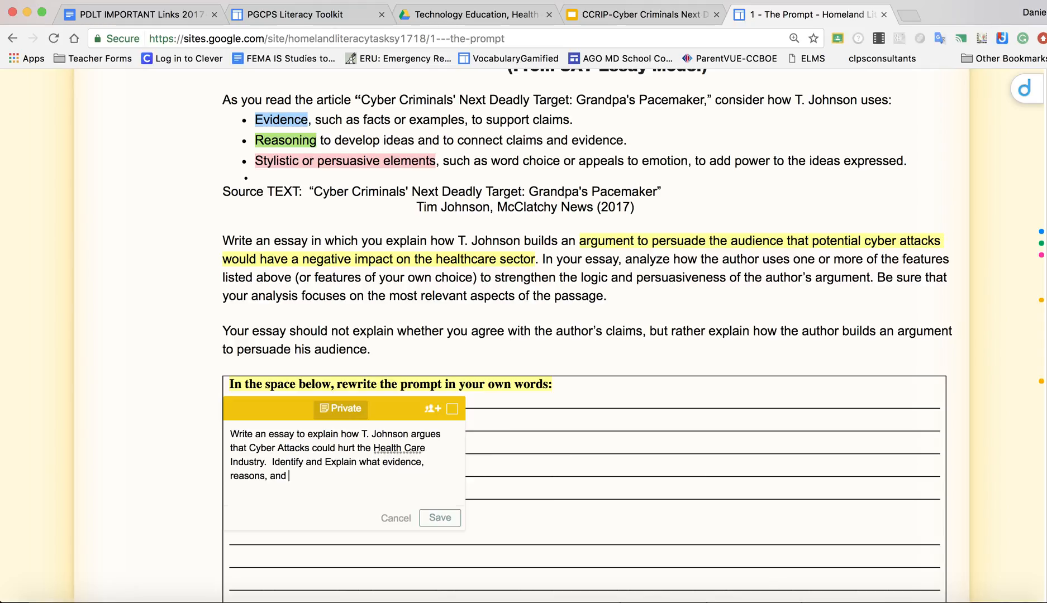
pyautogui.write('emotional agru')
pyautogui.press('BackSpace')
pyautogui.press('BackSpace')
pyautogui.press('BackSpace')
pyautogui.write('ngles are sus')
pyautogui.press('BackSpace')
pyautogui.press('BackSpace')
pyautogui.write('used by T. Johnson')
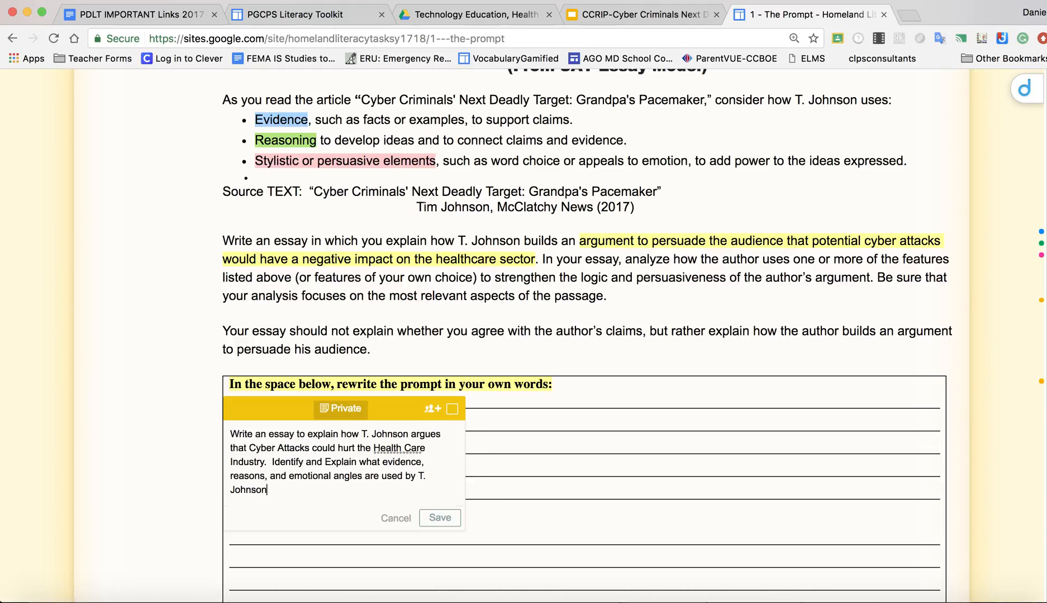
pyautogui.write(' in his essay.')
pyautogui.click(439, 517)
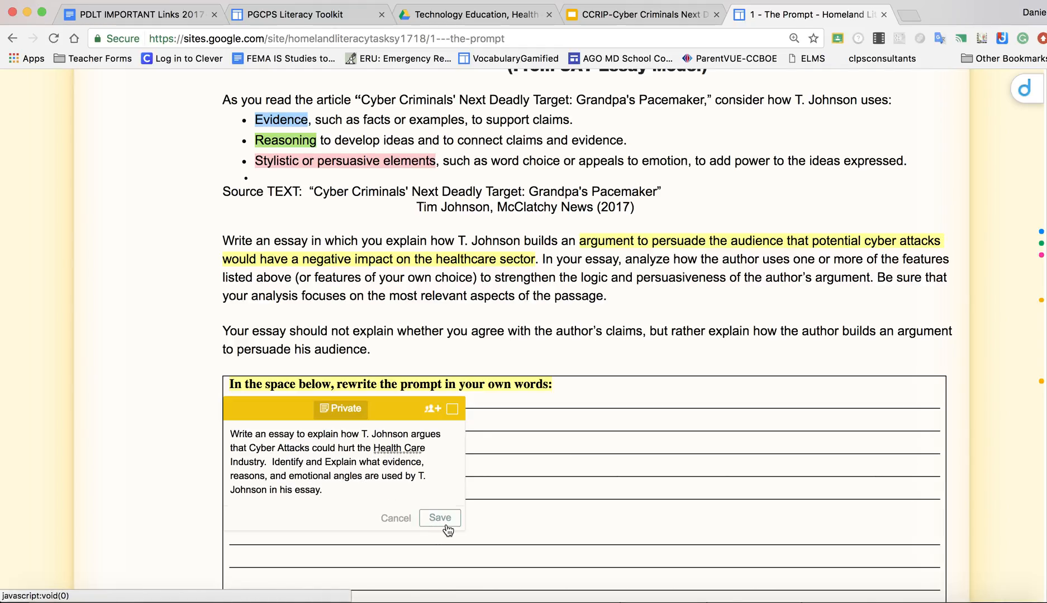
pyautogui.moveTo(527, 383)
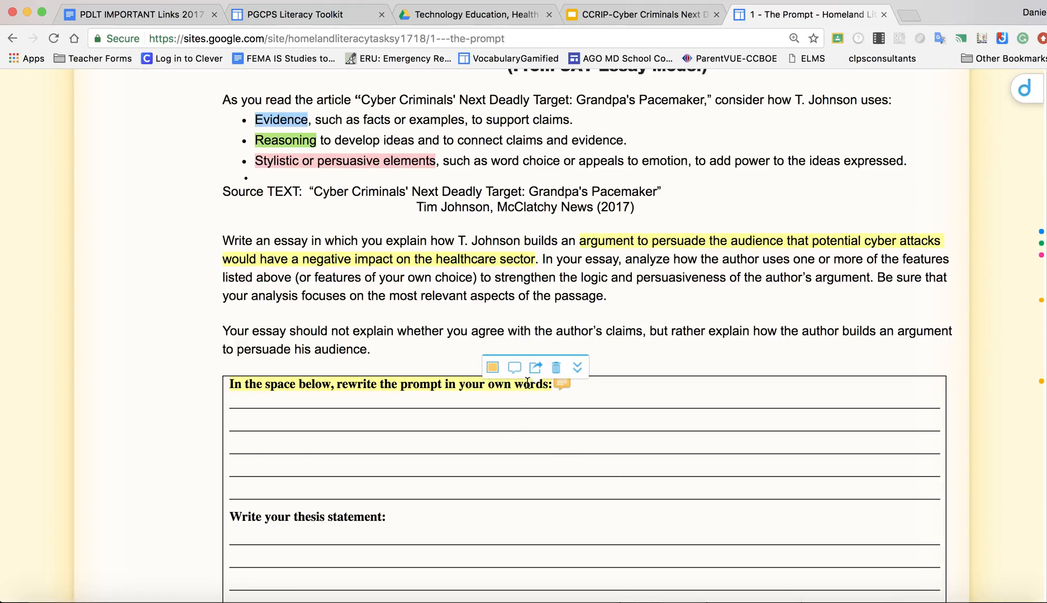
# Attach a private note to the heading "Write your thesis statement:"
pyautogui.scroll(-3, 624, 404)
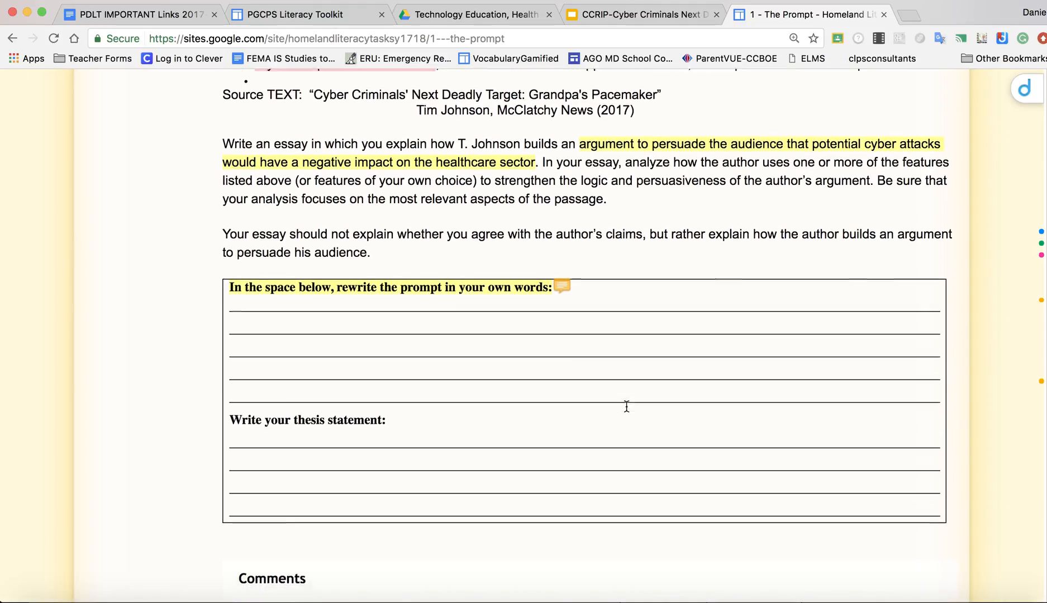
pyautogui.moveTo(229, 410); pyautogui.dragTo(390, 413)
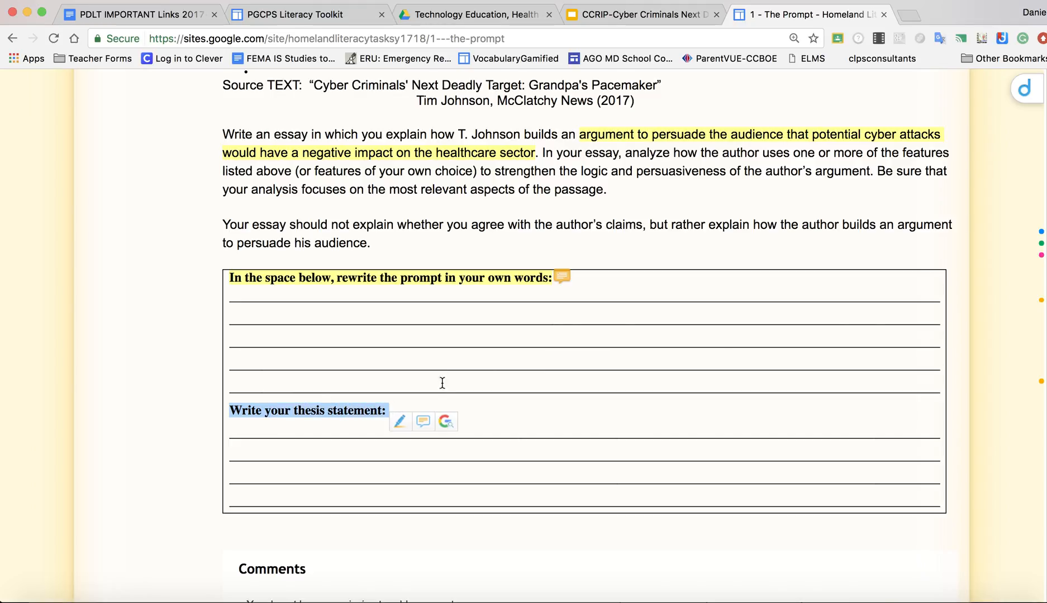
pyautogui.click(420, 422)
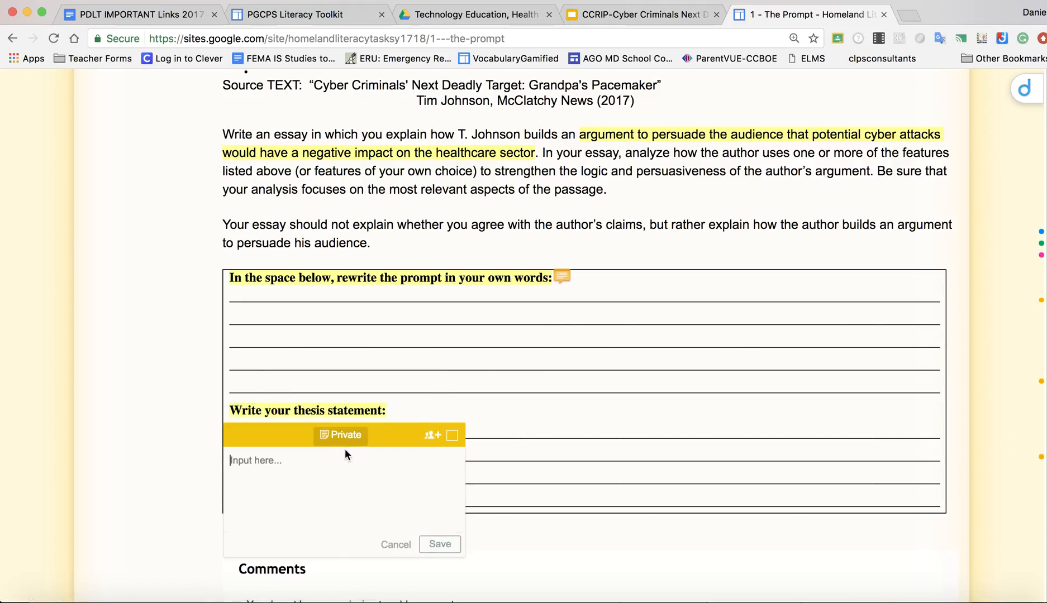
# Begin the thesis note: the author says in the article "Cyber Criminals' Next Deadly Target: Grandpa's Pacemaker" that Cyber Attacks could hurt the Health Care Industry
pyautogui.write('T. Johnson says in the article "Cyber Criminals')
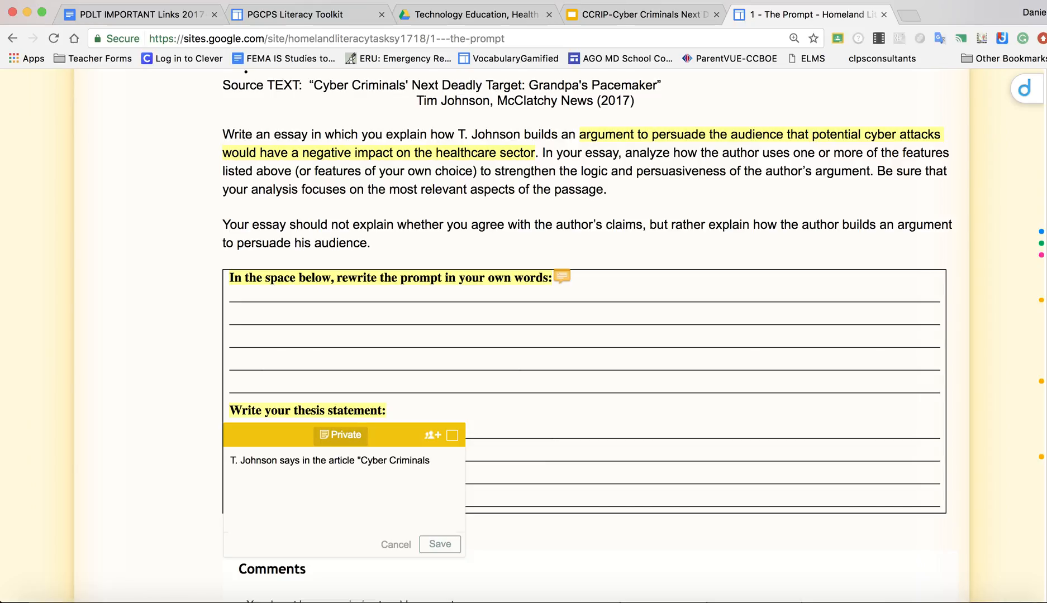
pyautogui.write("' Next Deadly Target:  Grand")
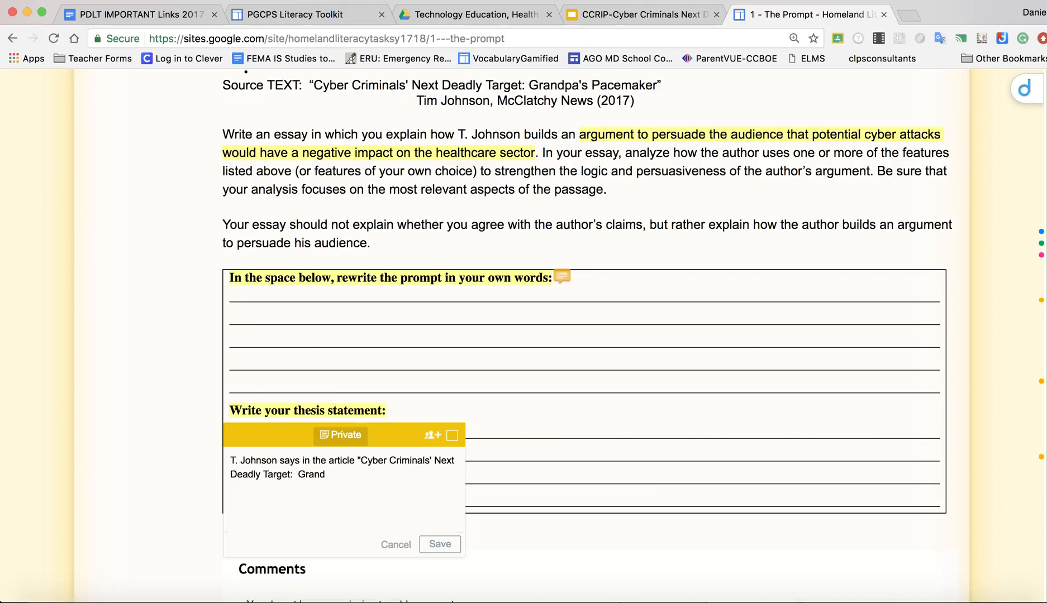
pyautogui.write('pa\'s Pacemaker" that ')
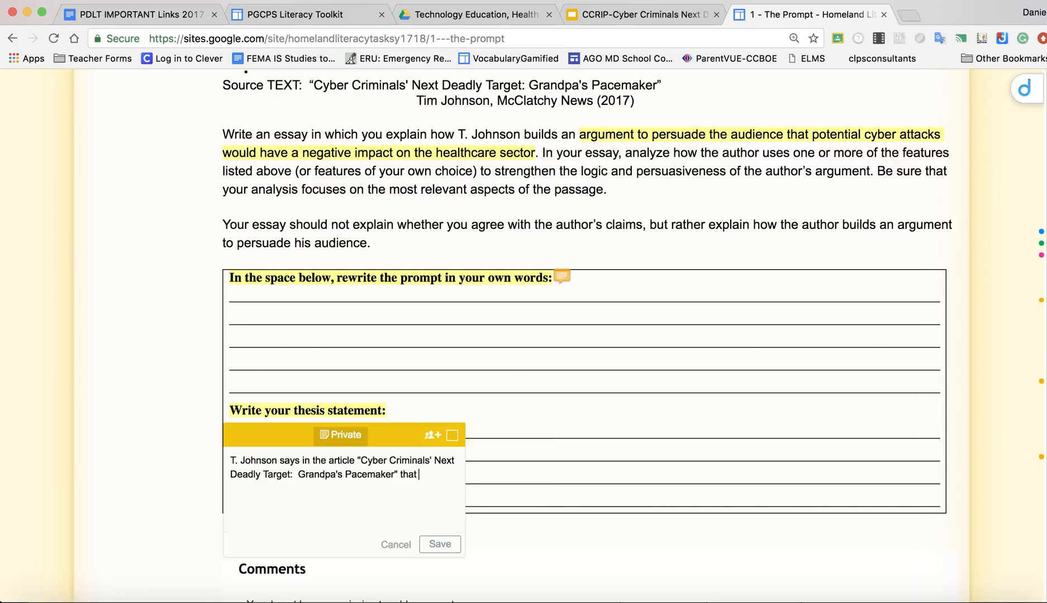
pyautogui.write('Cyber Attacks could hurt the Healther')
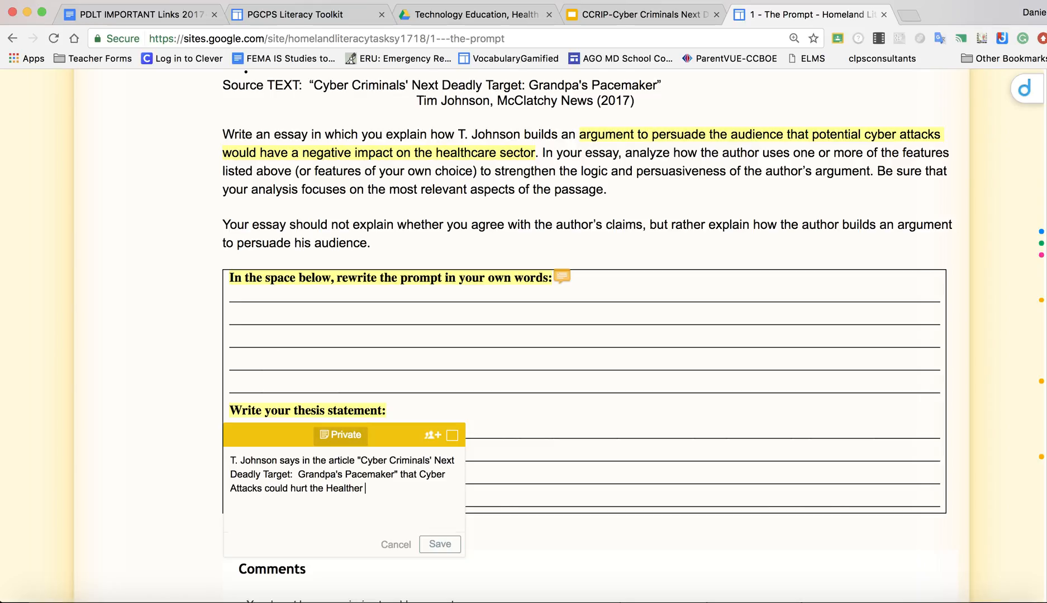
pyautogui.write(' Care Industry')
# Continue the thesis with "and uses ?????????? evidence ???????? reason(s) and ??????? emotional appeals", using question marks as placeholders
pyautogui.moveTo(510, 155)
pyautogui.scroll(1, 510, 155)
pyautogui.scroll(2, 510, 155)
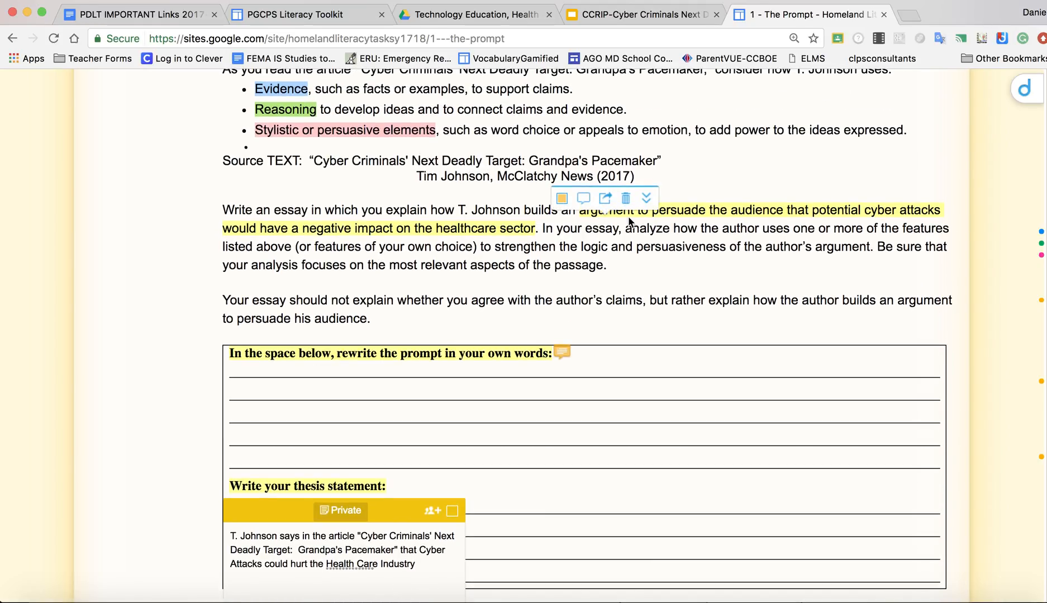
pyautogui.scroll(-2, 471, 391)
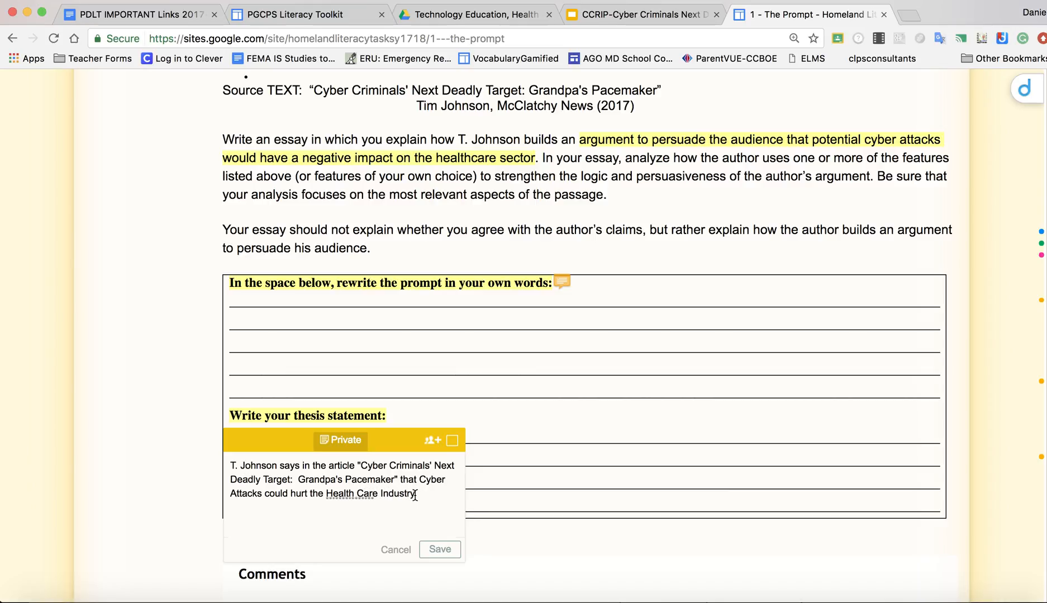
pyautogui.write('and uses ??????????')
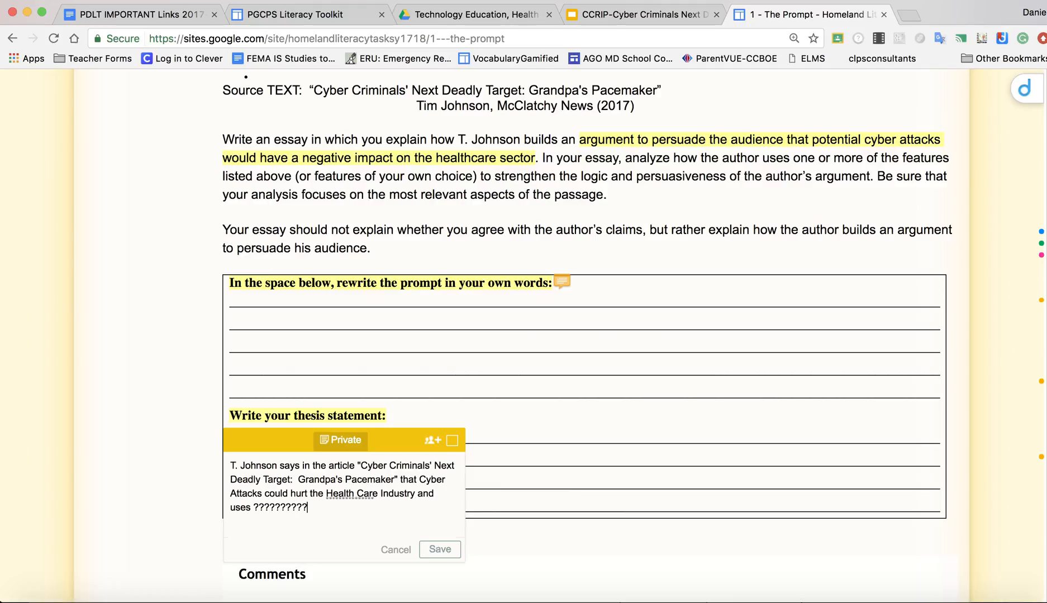
pyautogui.write(' evidence ???????? reason')
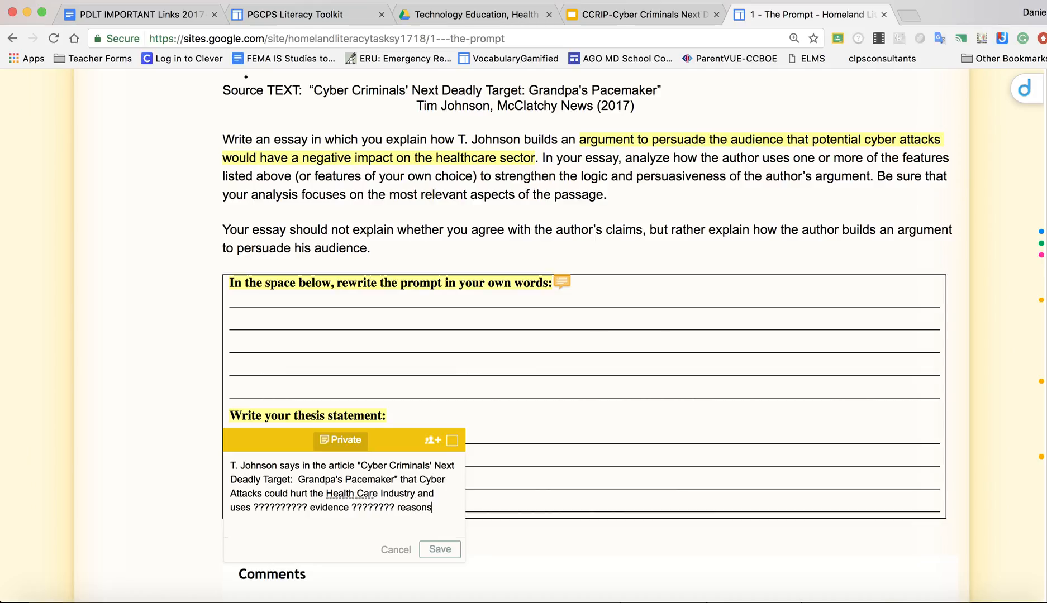
pyautogui.write('(s) and ?')
pyautogui.write('?????? (')
pyautogui.write('emot')
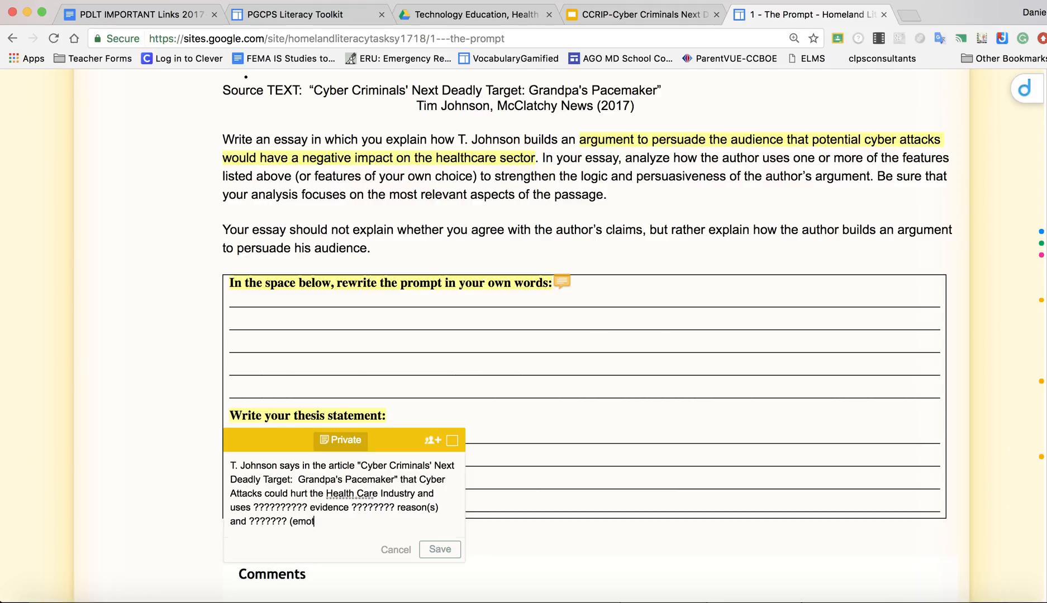
pyautogui.write('ional appeals')
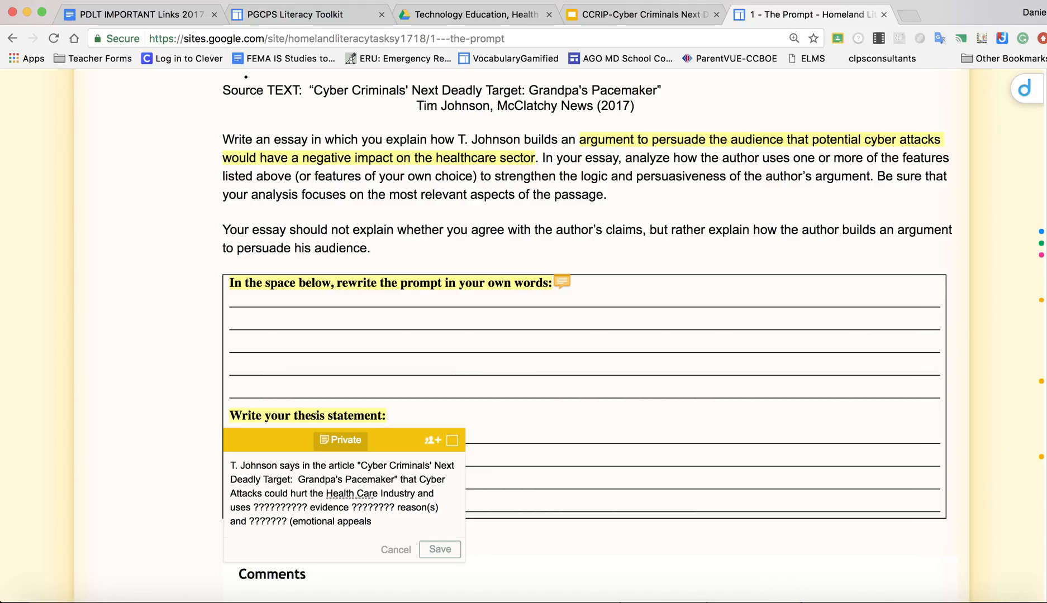
pyautogui.click(291, 521)
pyautogui.press('BackSpace')
pyautogui.click(380, 521)
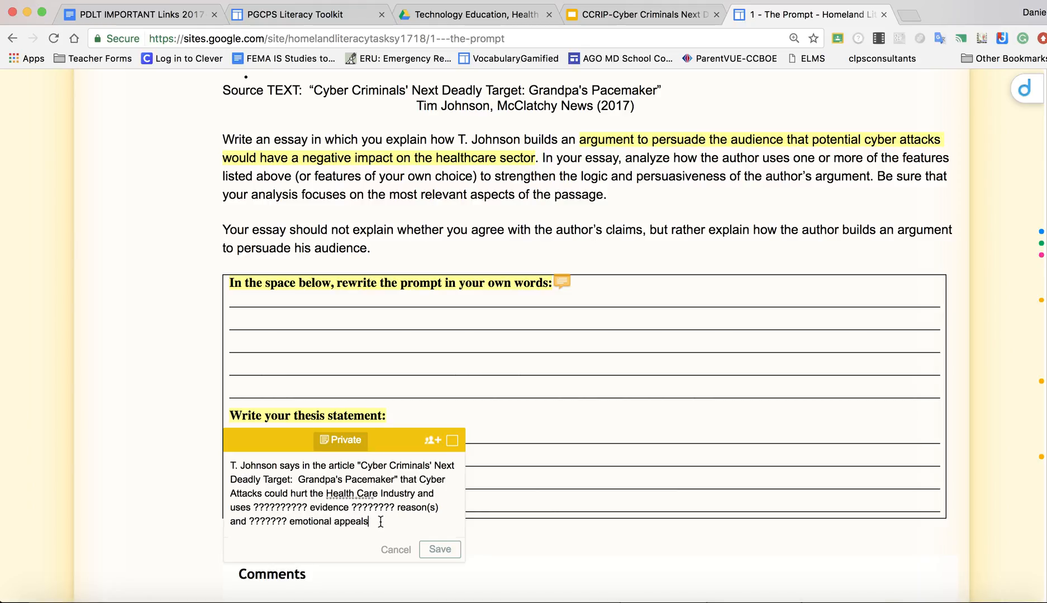
# Finish the thesis sentence with "to convince the reader." and save the note
pyautogui.write('to convince the reader.')
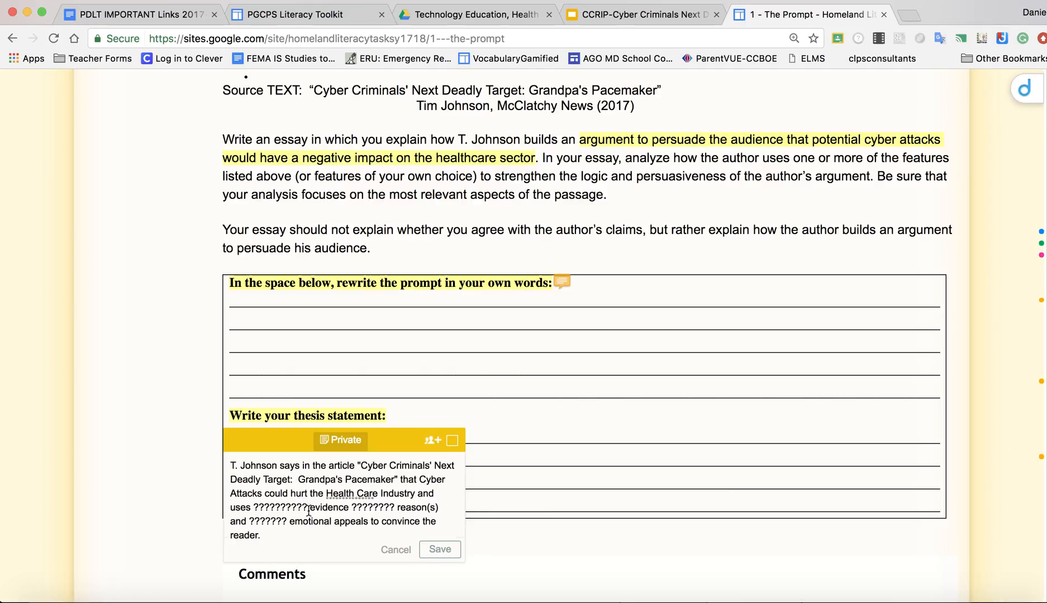
pyautogui.scroll(3, 375, 384)
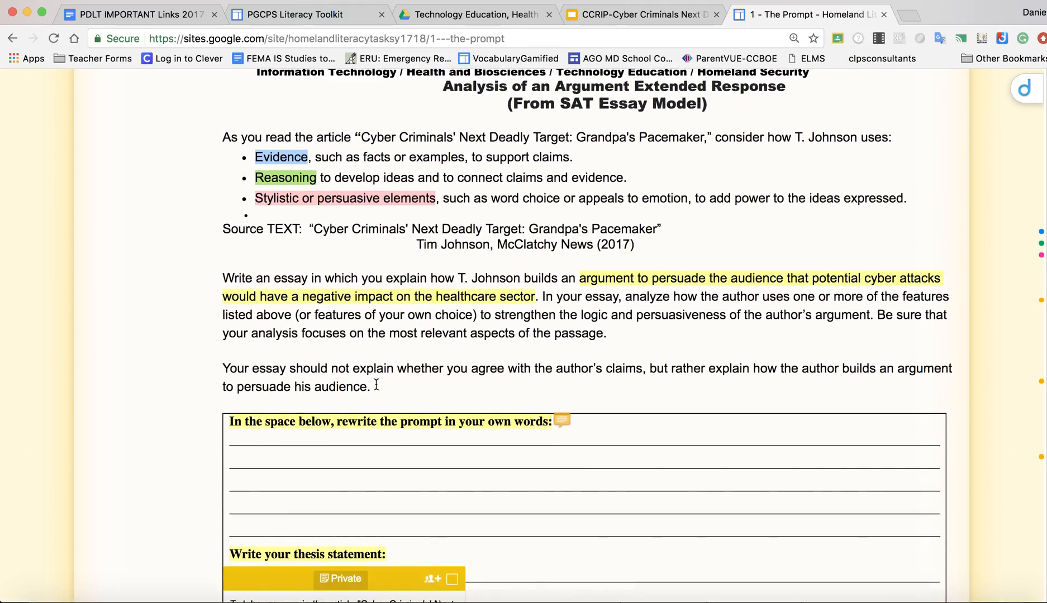
pyautogui.scroll(-3, 376, 385)
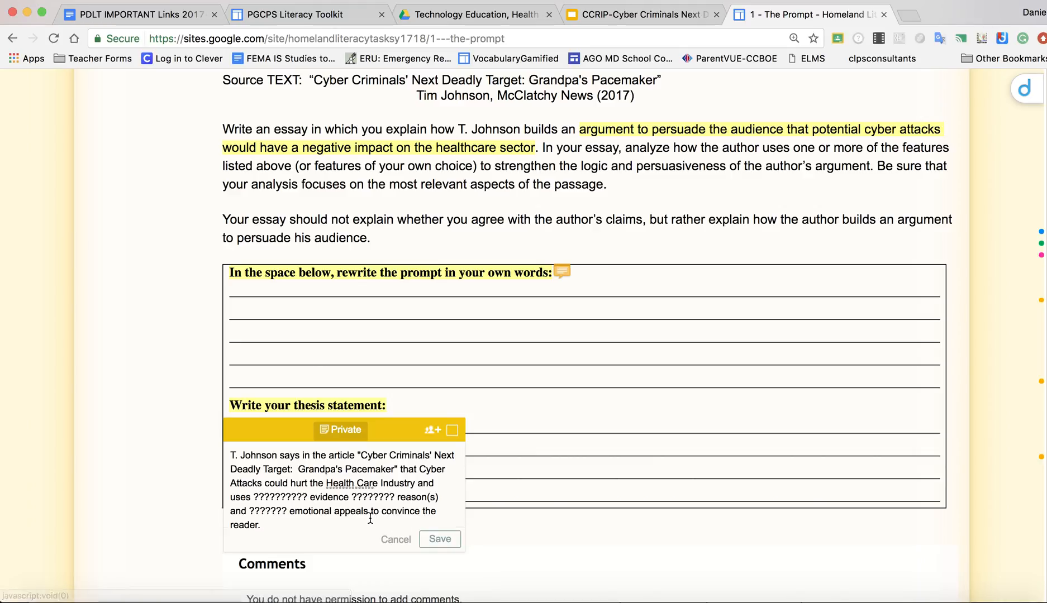
pyautogui.click(446, 543)
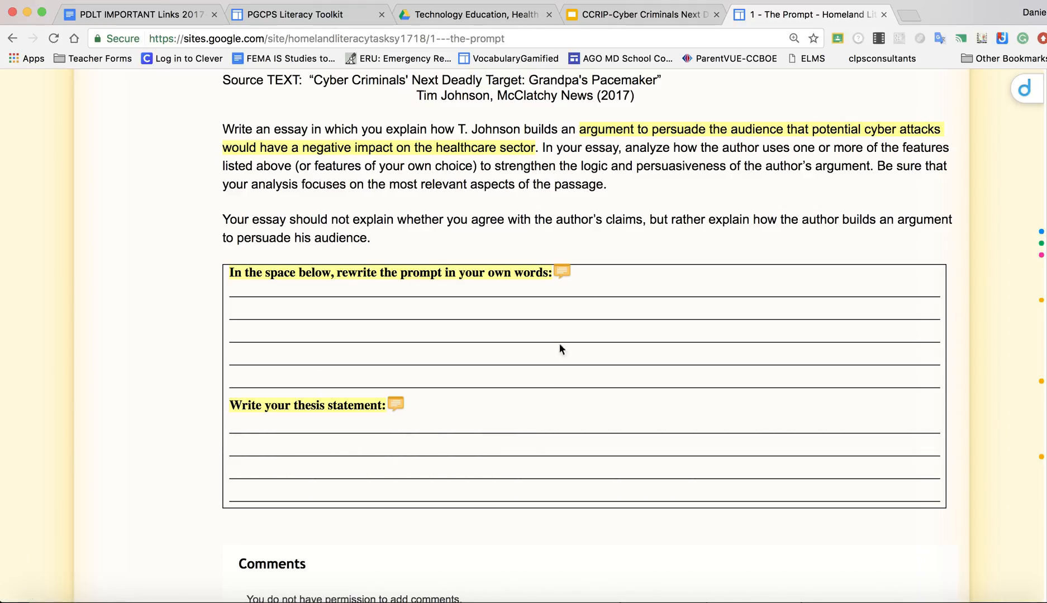
pyautogui.scroll(4, 589, 304)
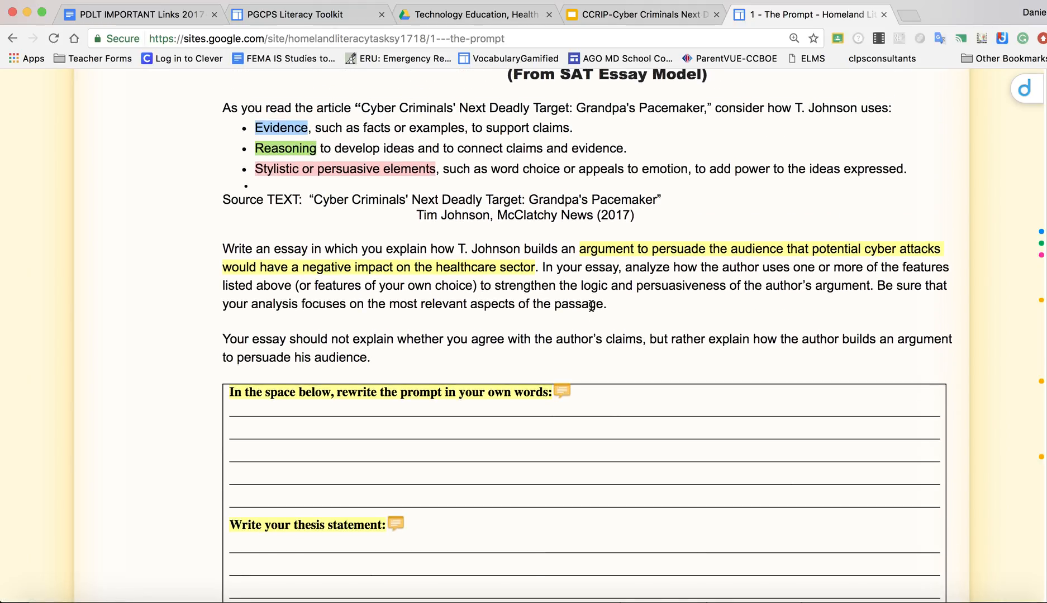
pyautogui.scroll(4, 591, 306)
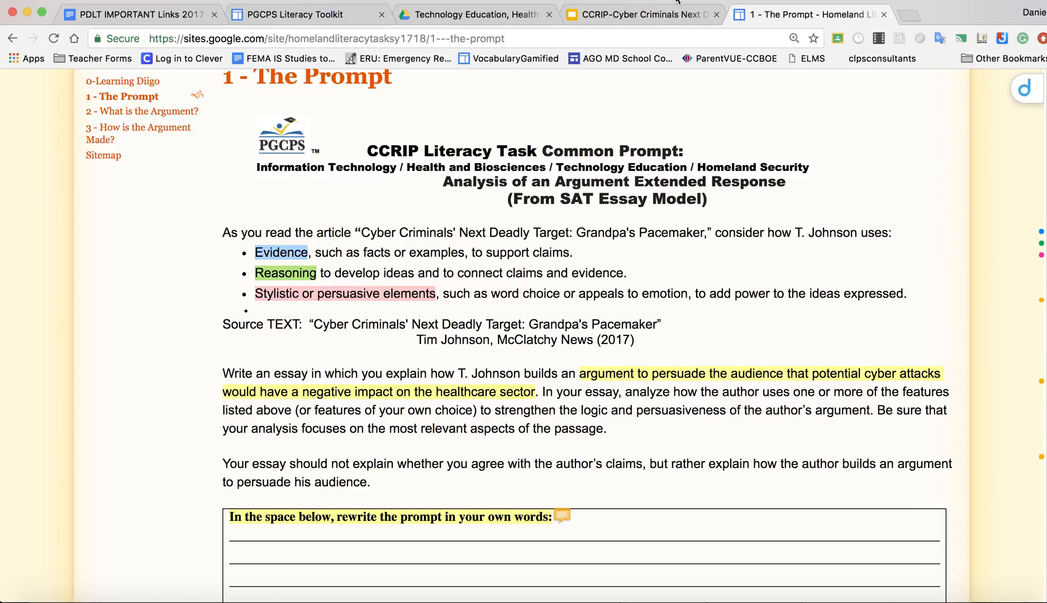